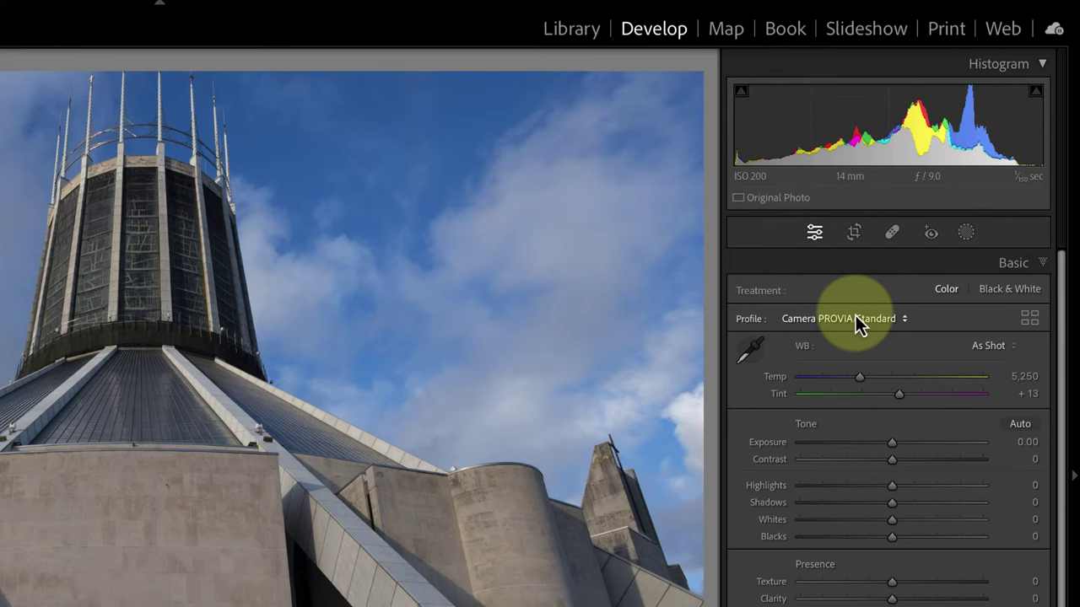
Create a Sky mask and set its Exposure to -4.00 with mask Amount 102
click(966, 233)
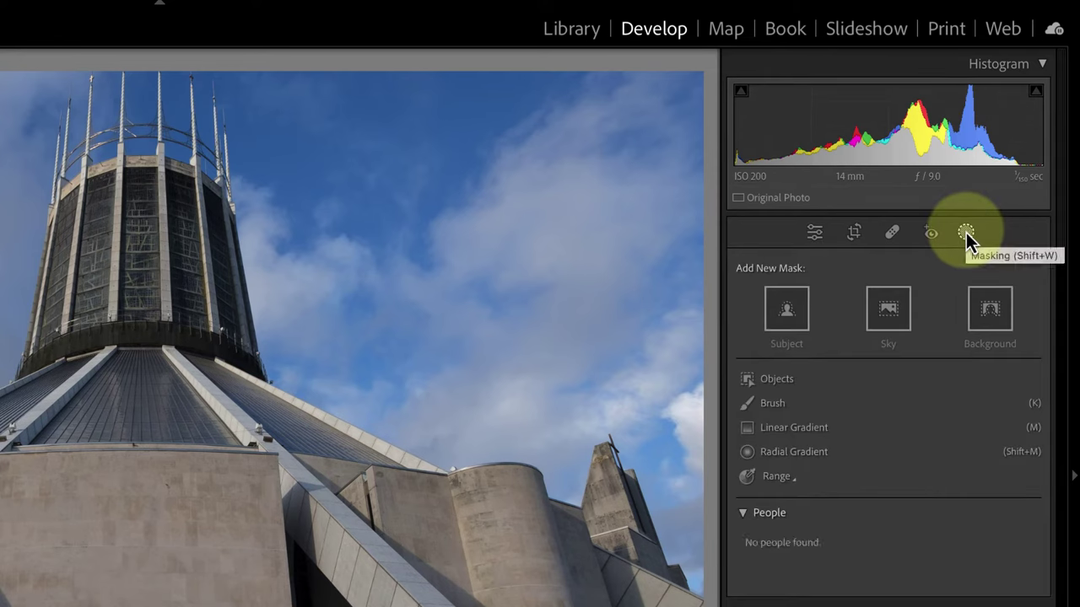
click(886, 310)
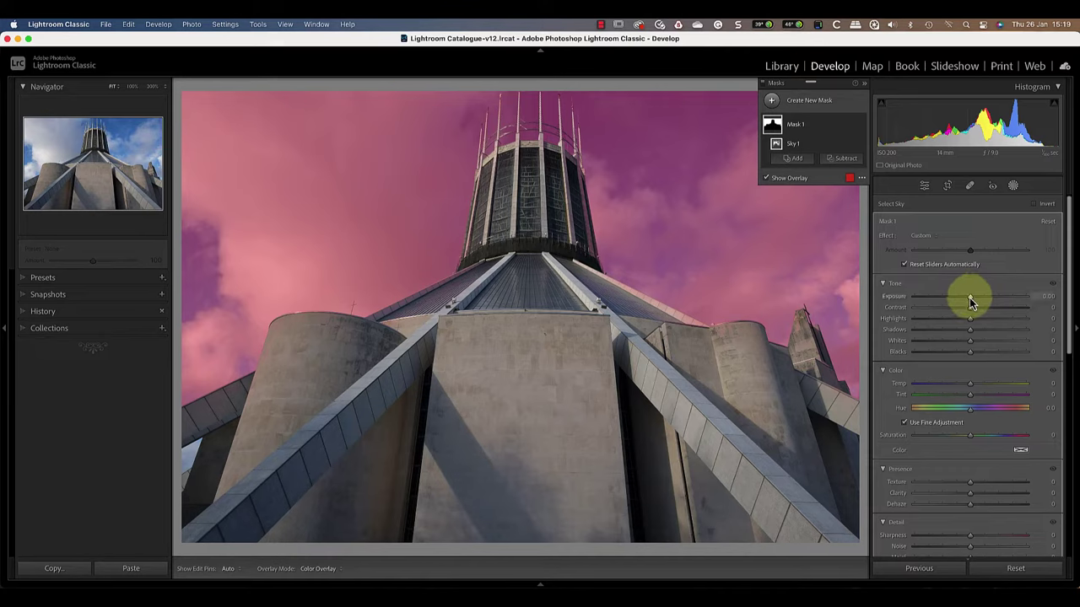
drag(969, 298, 900, 300)
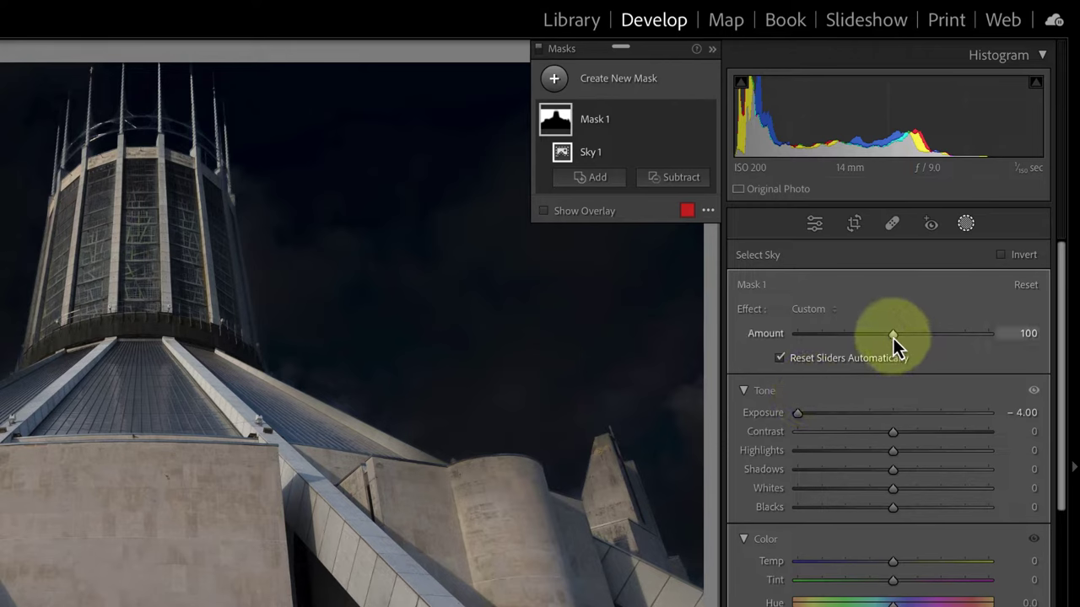
mouse_move(892, 334)
mouse_down()
mouse_move(979, 341)
mouse_move(892, 351)
mouse_up()
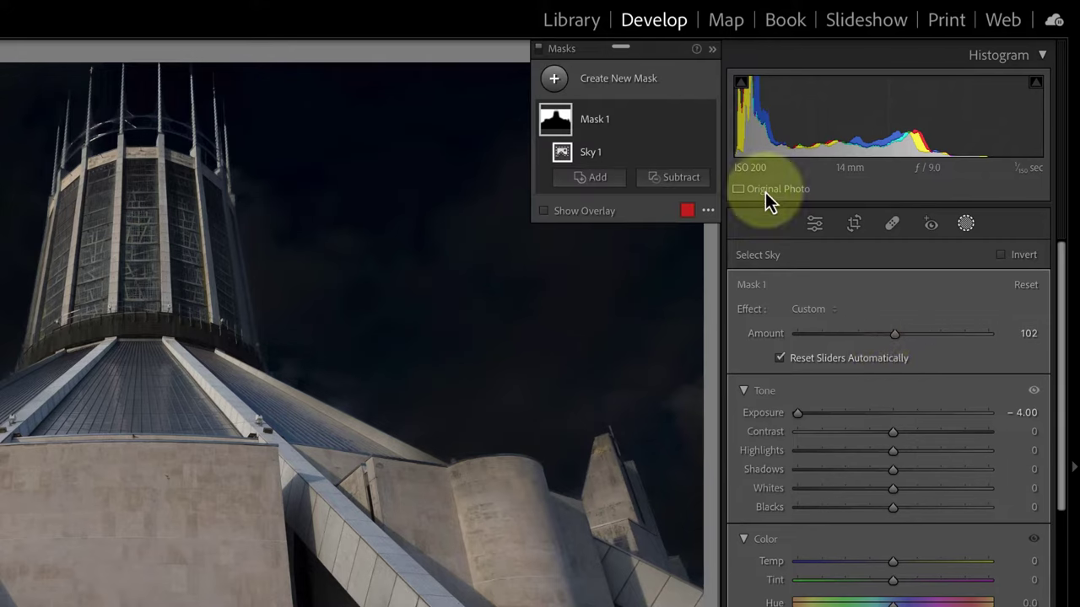
Duplicate Mask 1 to stack a second sky darkening at -3.80, then return to Basic adjustments
click(686, 119)
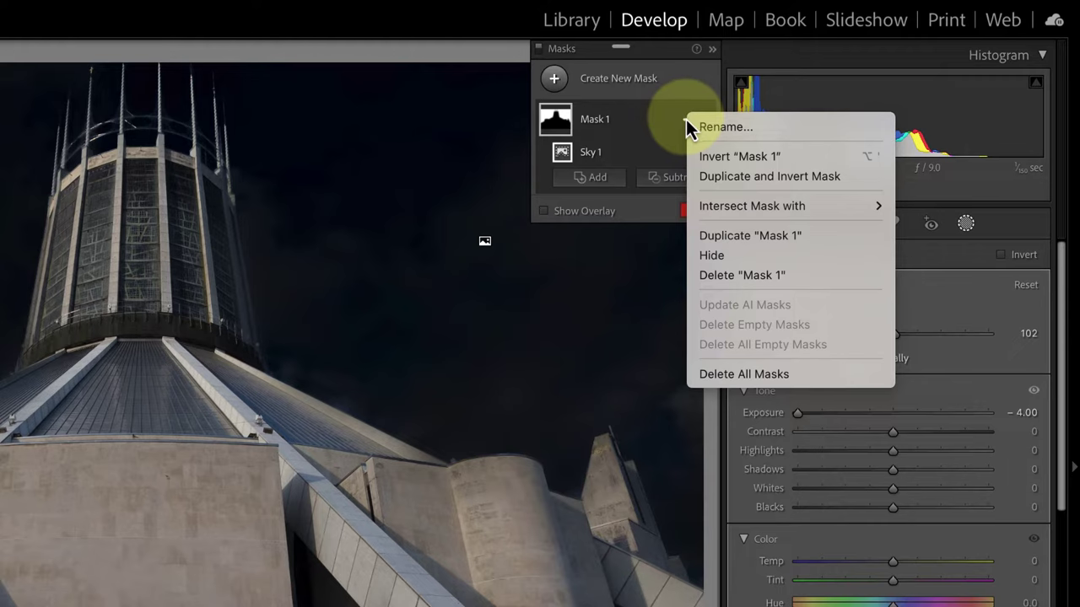
click(746, 244)
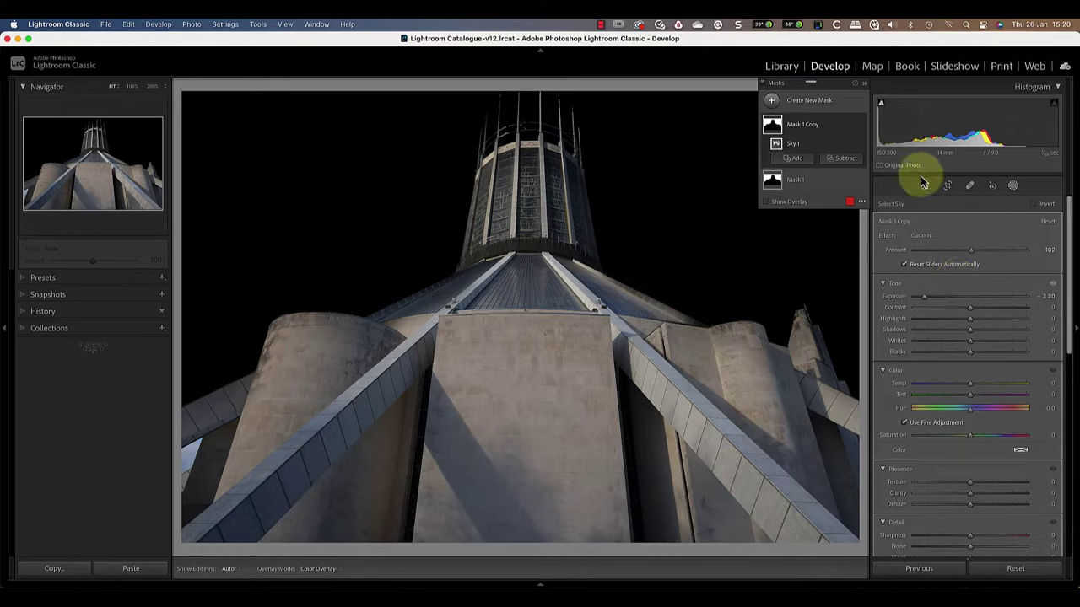
click(923, 185)
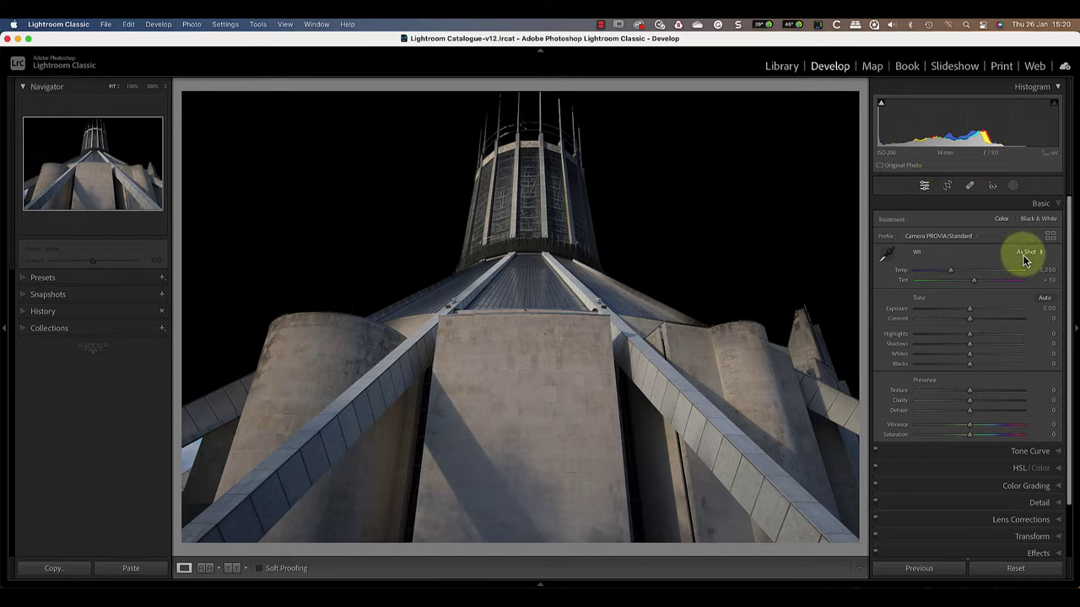
Switch the treatment to Black & White and lower the Blue mix to -100
click(1039, 219)
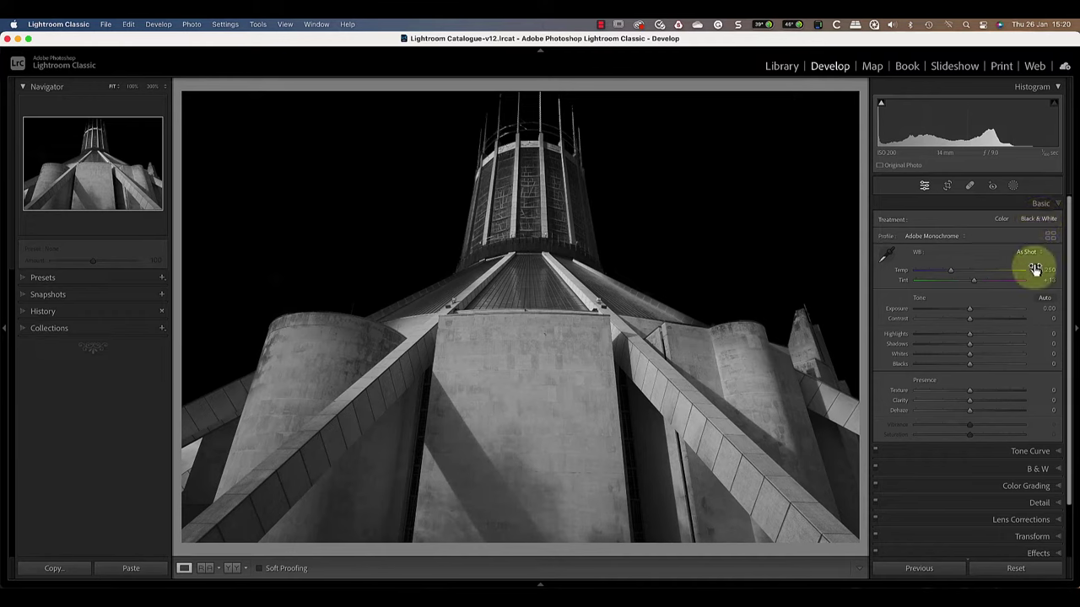
click(1034, 469)
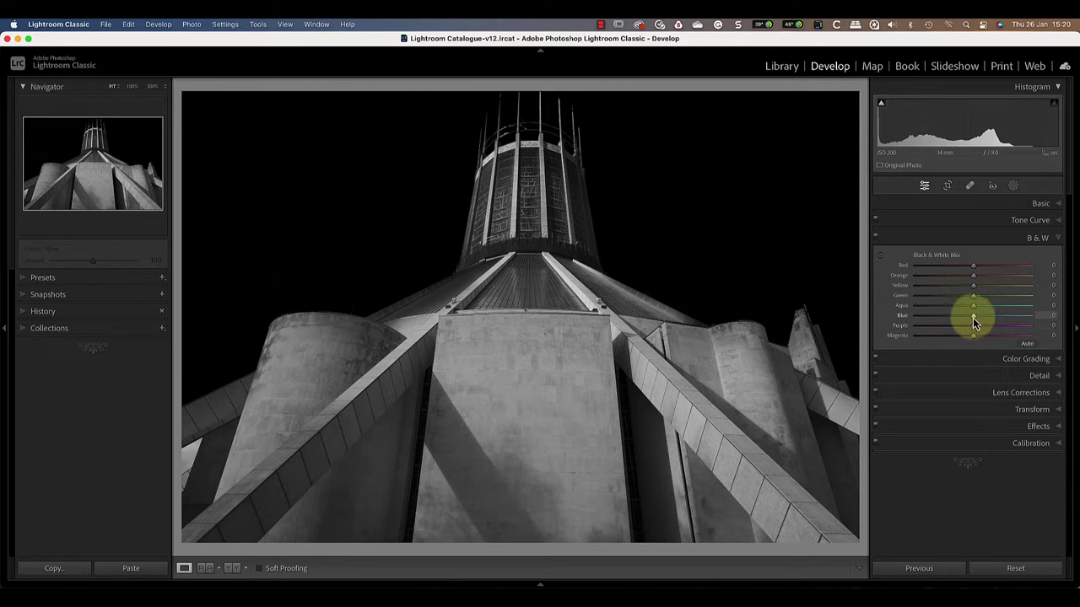
drag(973, 317, 899, 331)
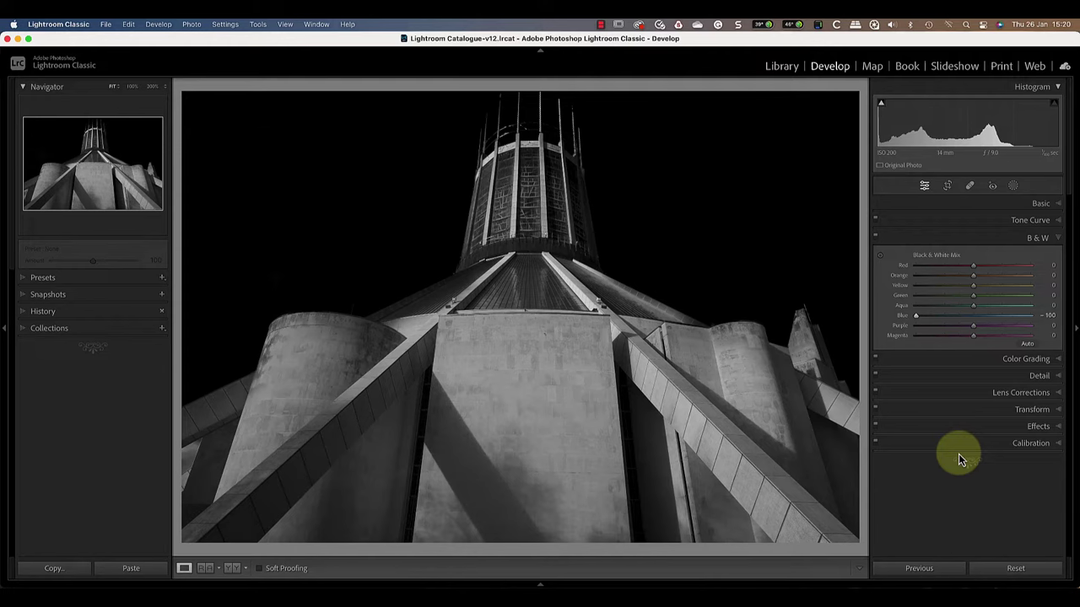
Duplicate and invert Mask 1 Copy onto the cathedral, darkening it to Exposure -3.02
click(1012, 186)
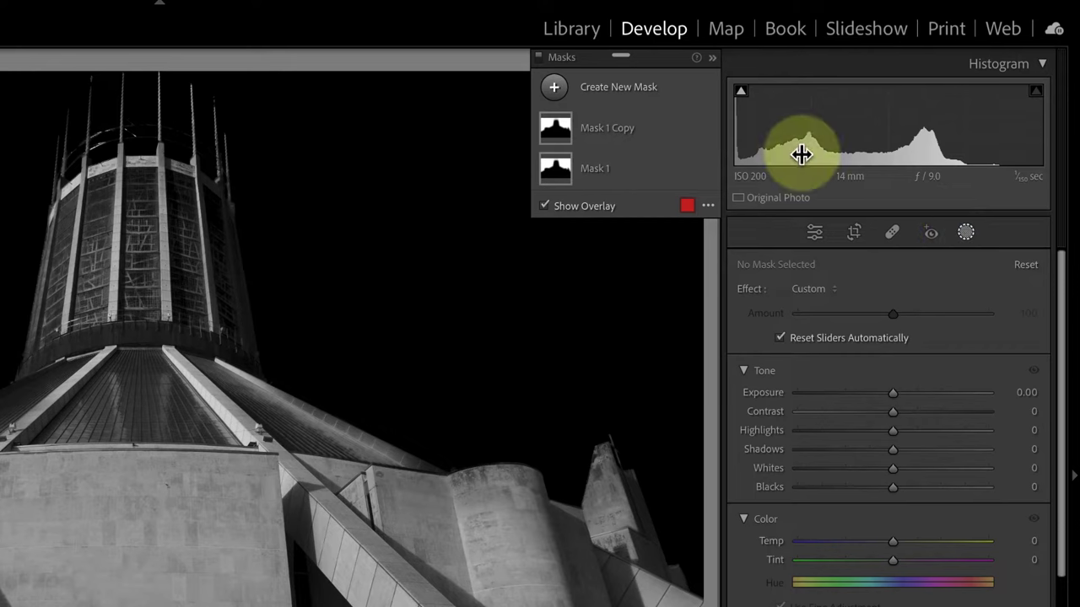
click(684, 130)
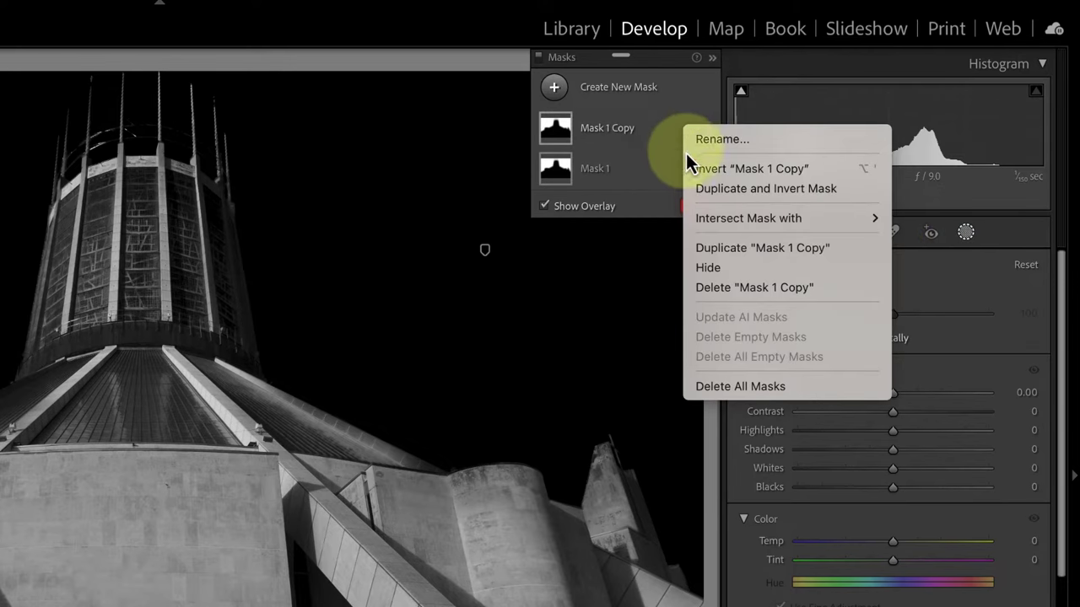
click(763, 189)
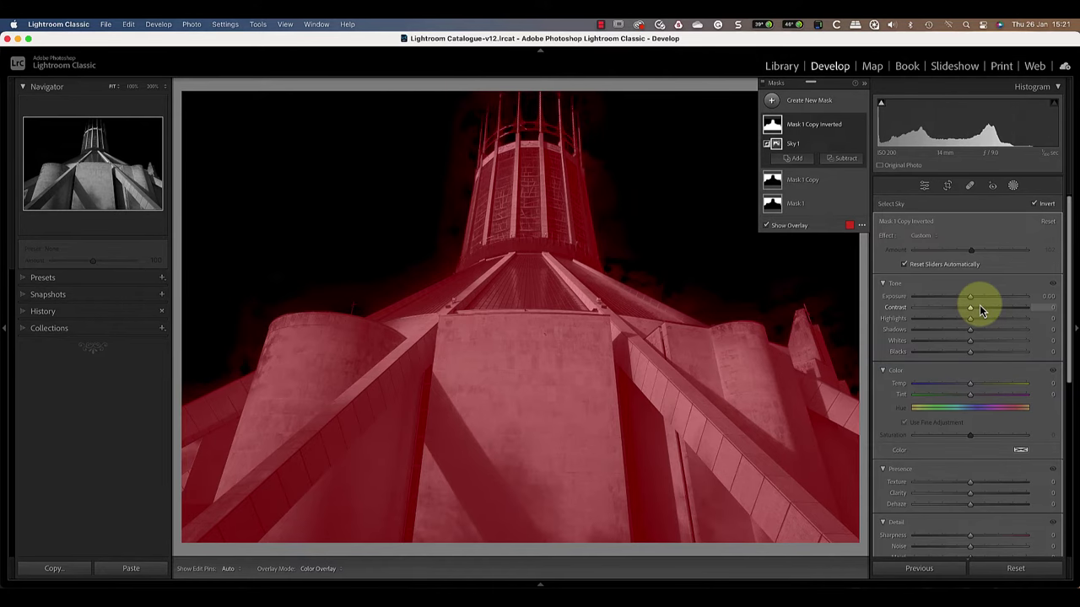
drag(969, 297, 927, 300)
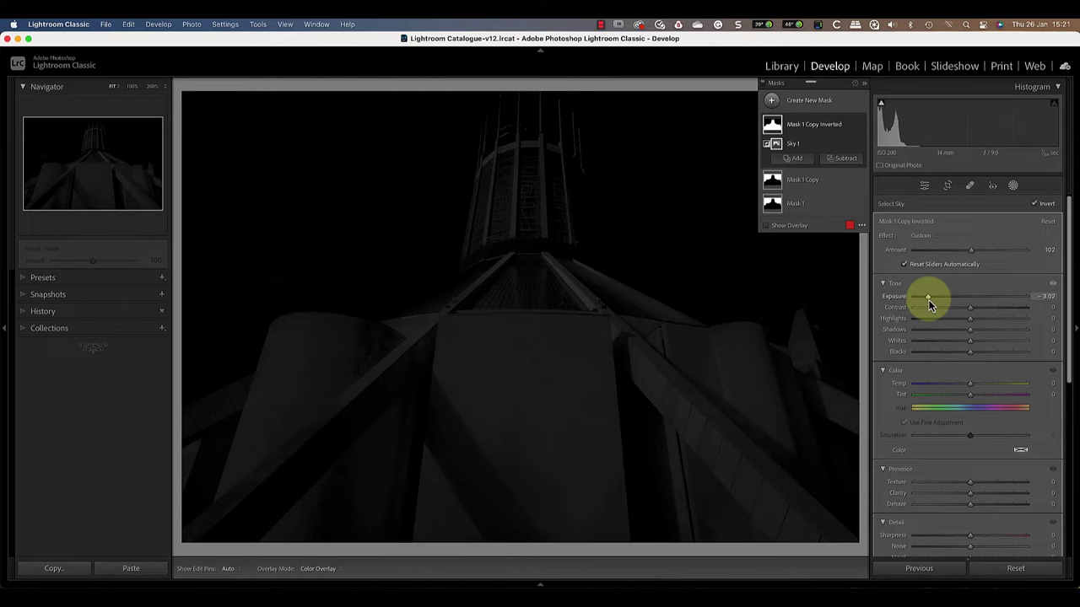
Draw a tilted radial gradient over the cathedral's centre, raising exposure, Contrast 42 and Clarity 35
click(771, 102)
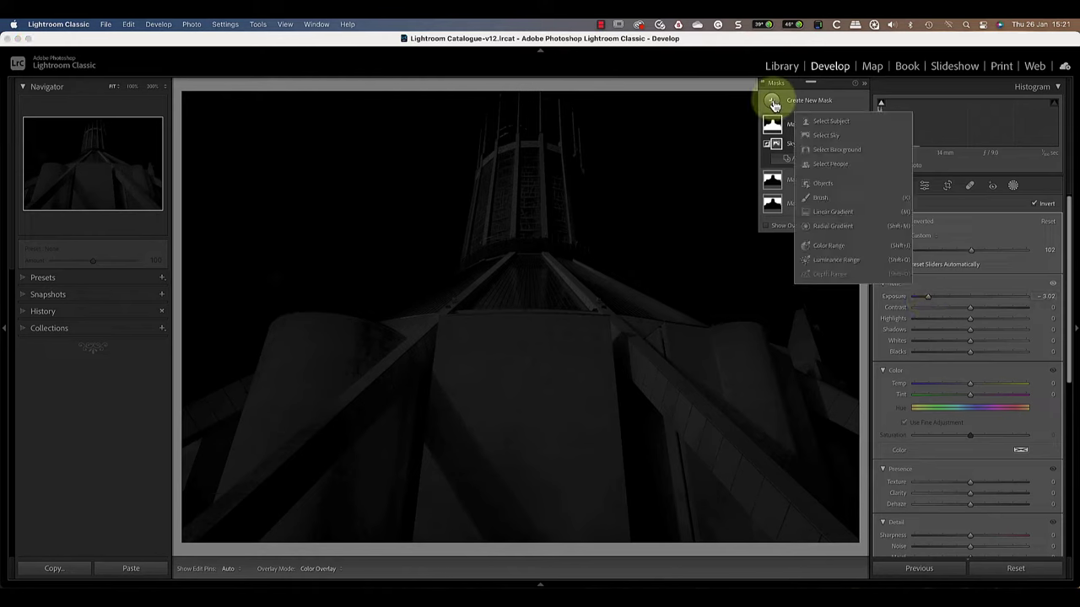
click(837, 226)
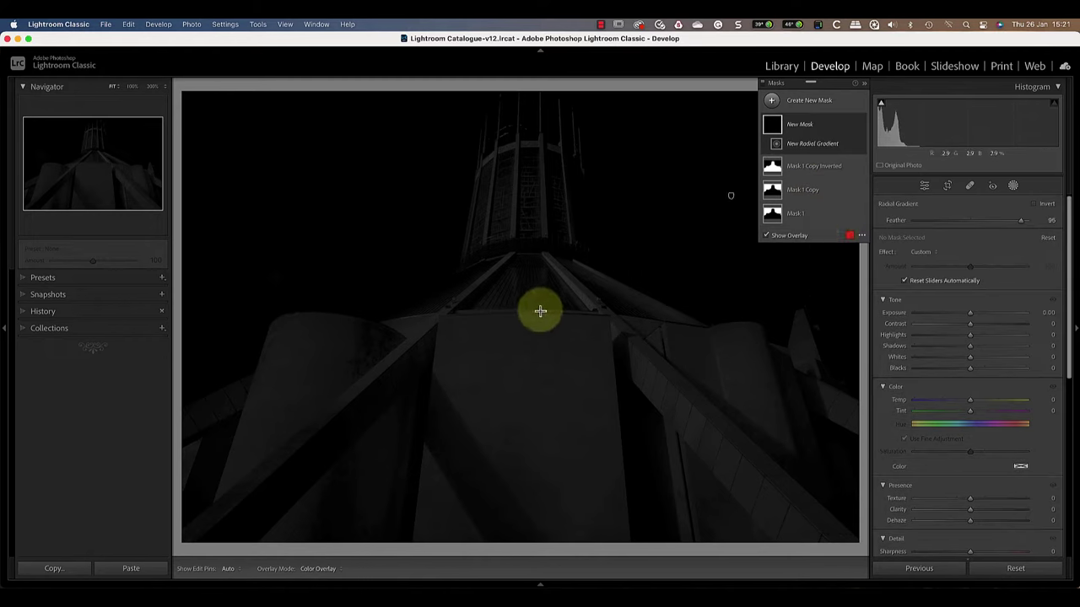
drag(467, 300, 590, 494)
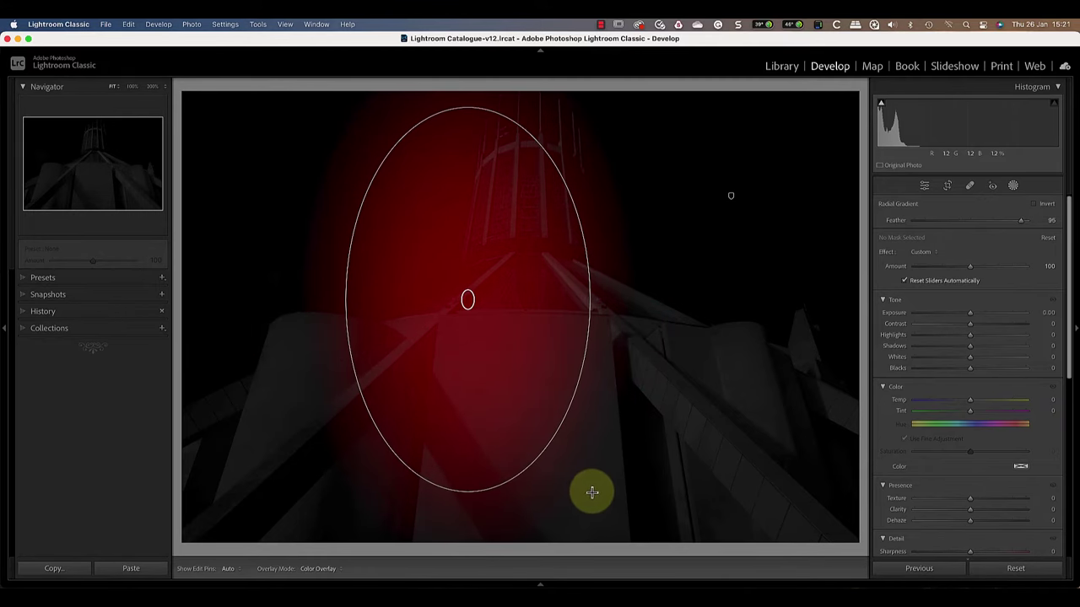
drag(476, 503, 562, 506)
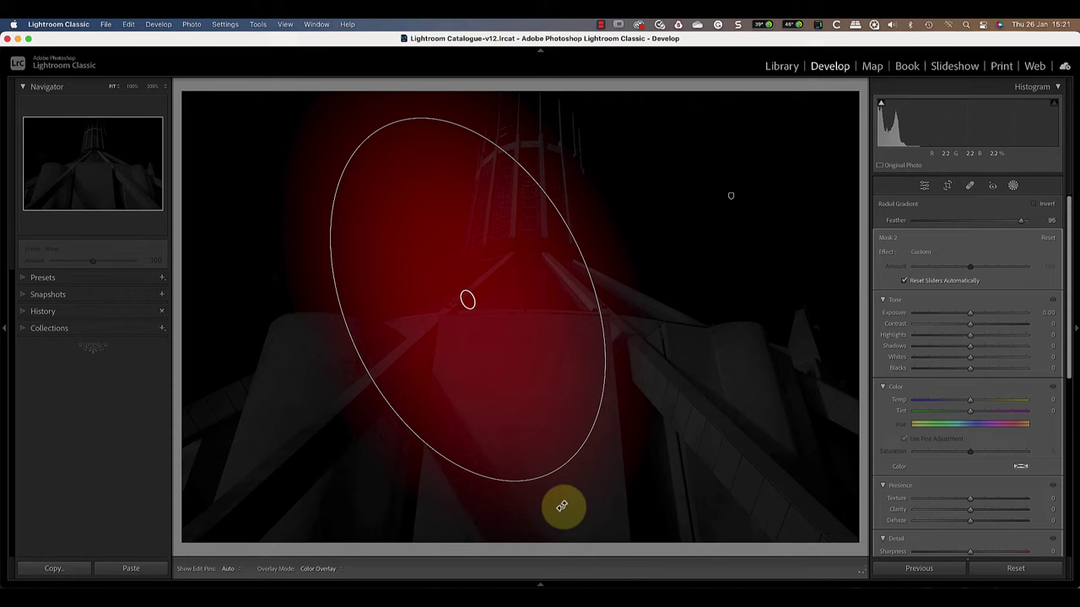
drag(470, 299, 604, 374)
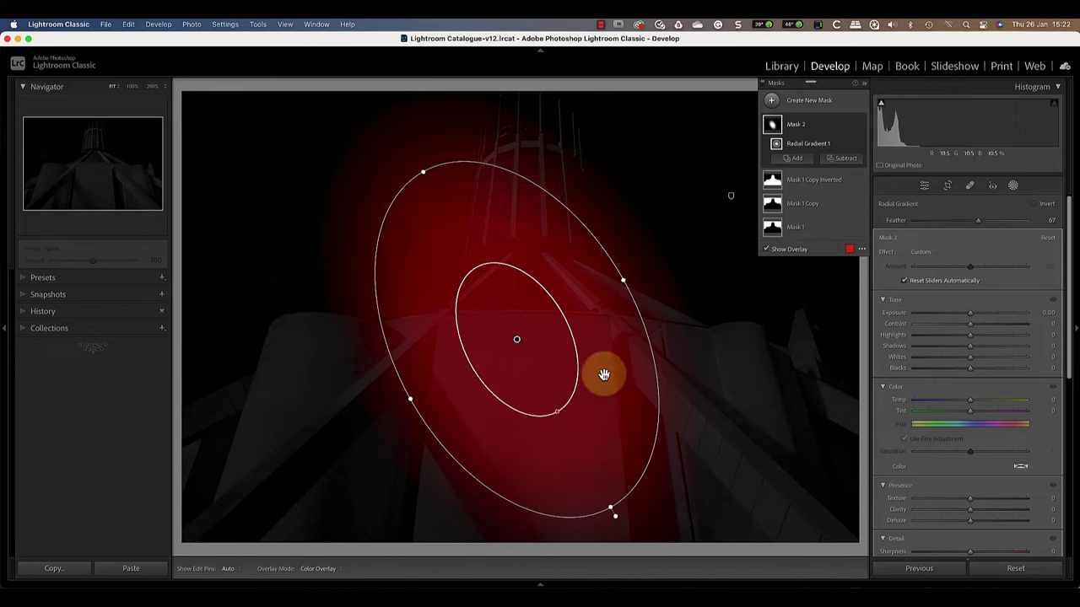
drag(970, 313, 1005, 314)
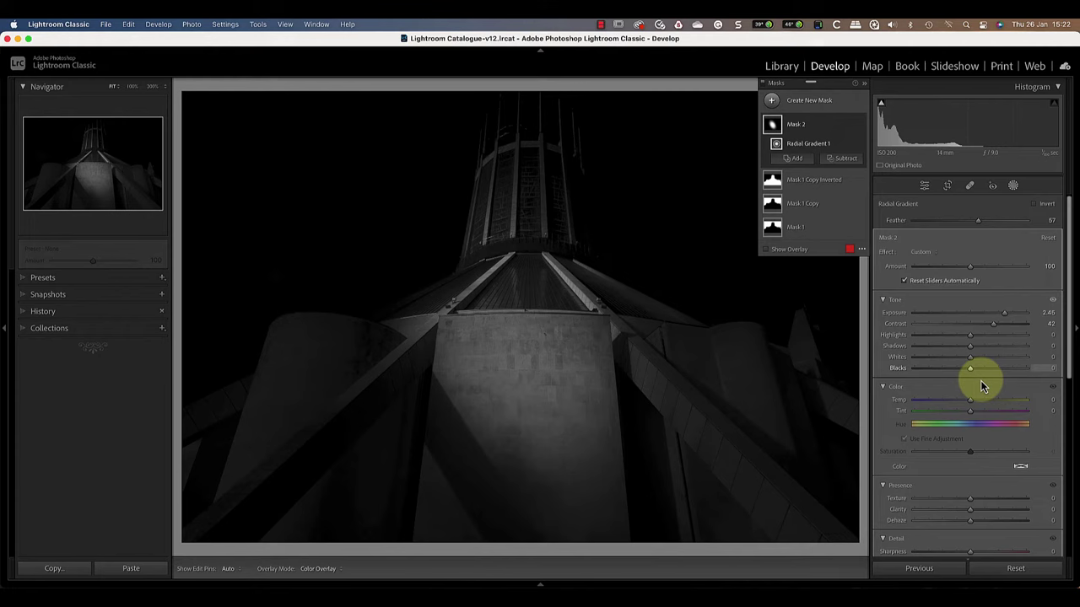
drag(971, 510, 985, 509)
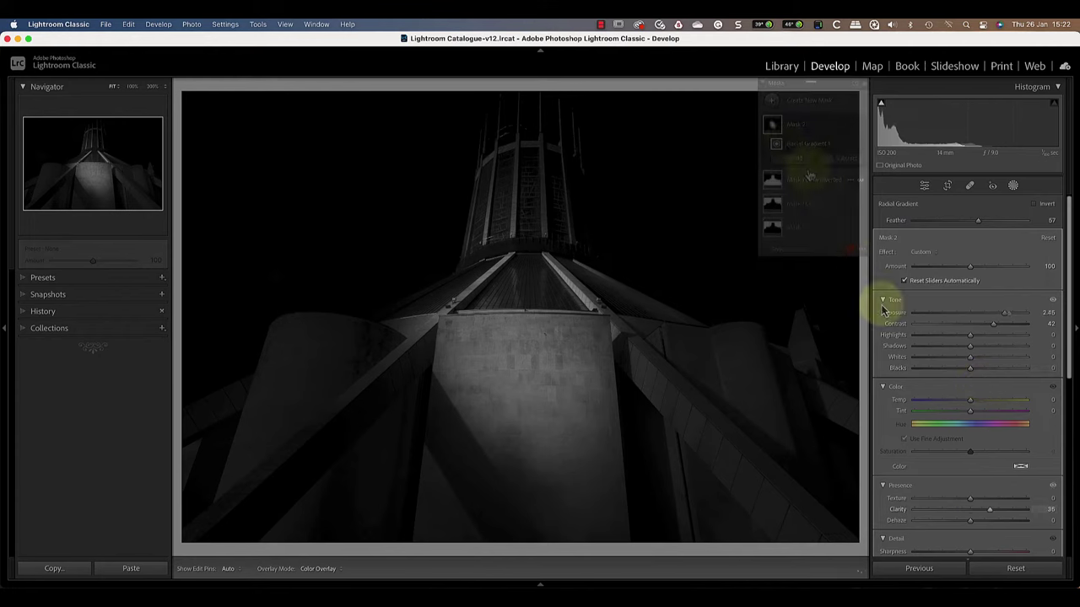
Draw a radial gradient along the spire with Exposure 2.46, Contrast 34, Whites 47, Clarity 27
click(772, 100)
click(832, 226)
drag(494, 156, 534, 248)
mouse_move(491, 149)
mouse_down()
mouse_move(502, 287)
mouse_move(465, 321)
mouse_move(452, 317)
mouse_move(484, 320)
mouse_move(475, 313)
mouse_up()
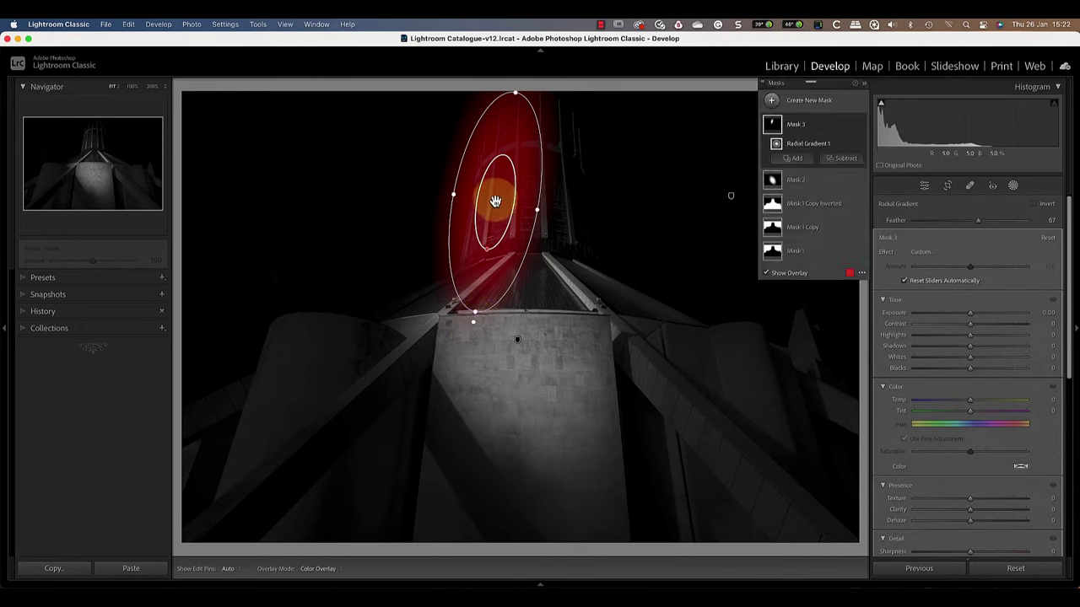
drag(970, 314, 1003, 314)
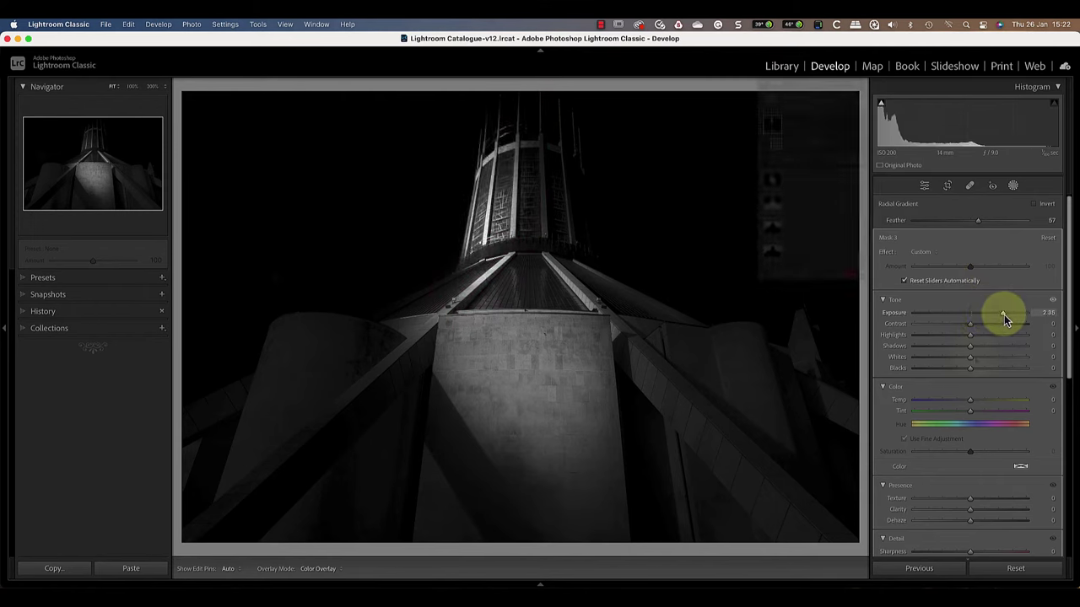
drag(973, 358, 999, 359)
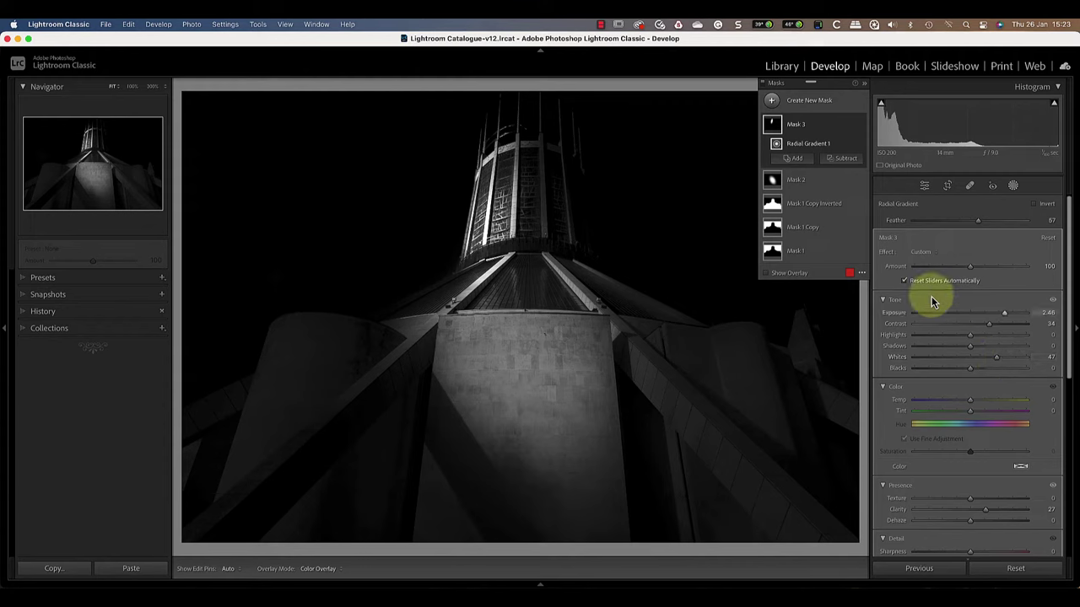
Drag a linear gradient in from the upper-right edge and set its Exposure to -2.11
click(774, 103)
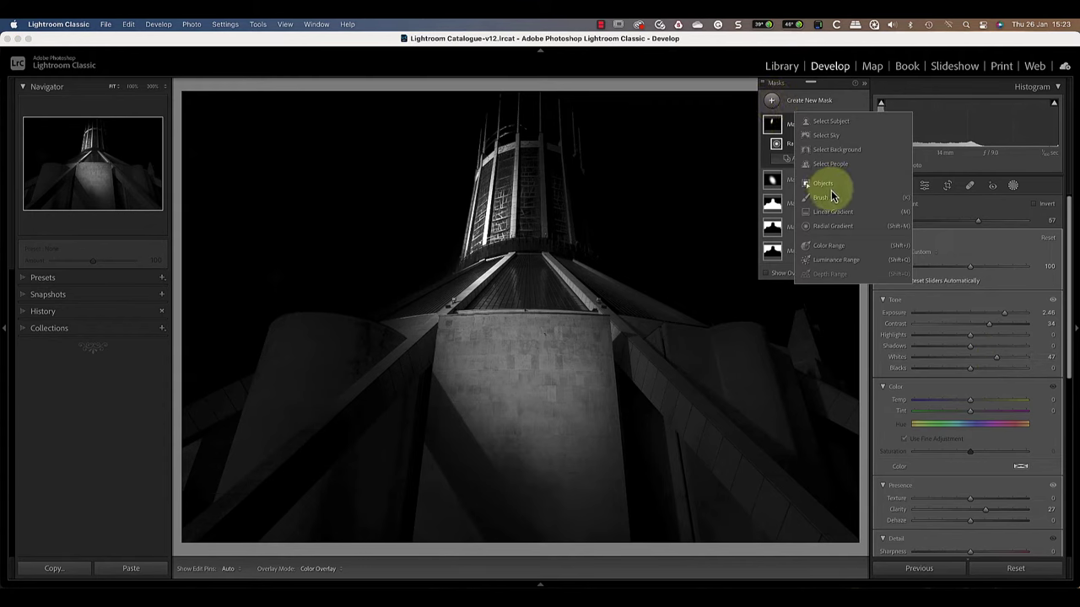
click(838, 221)
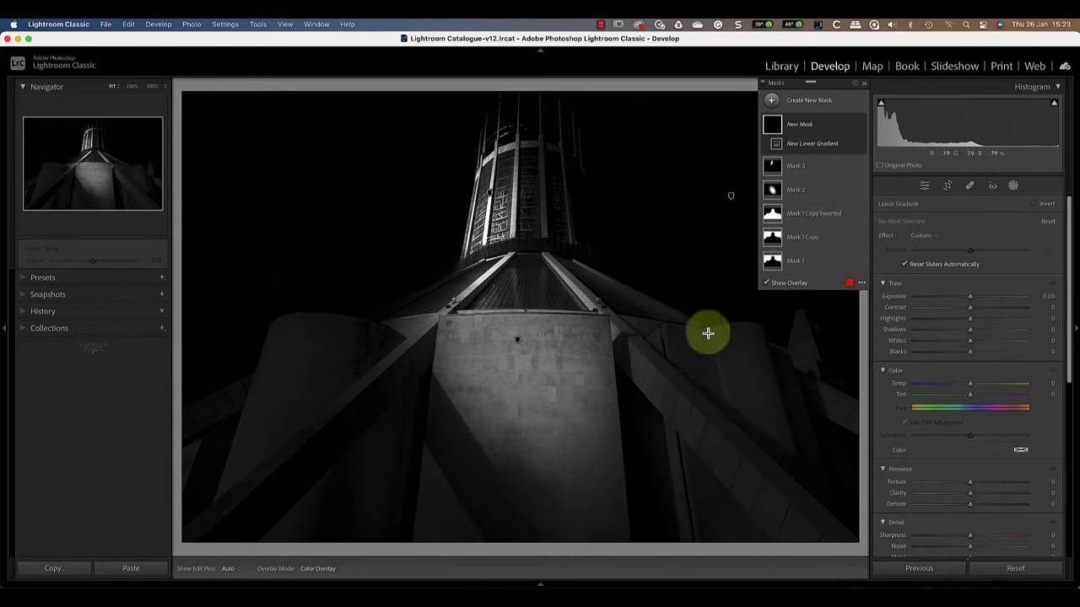
drag(706, 306, 630, 350)
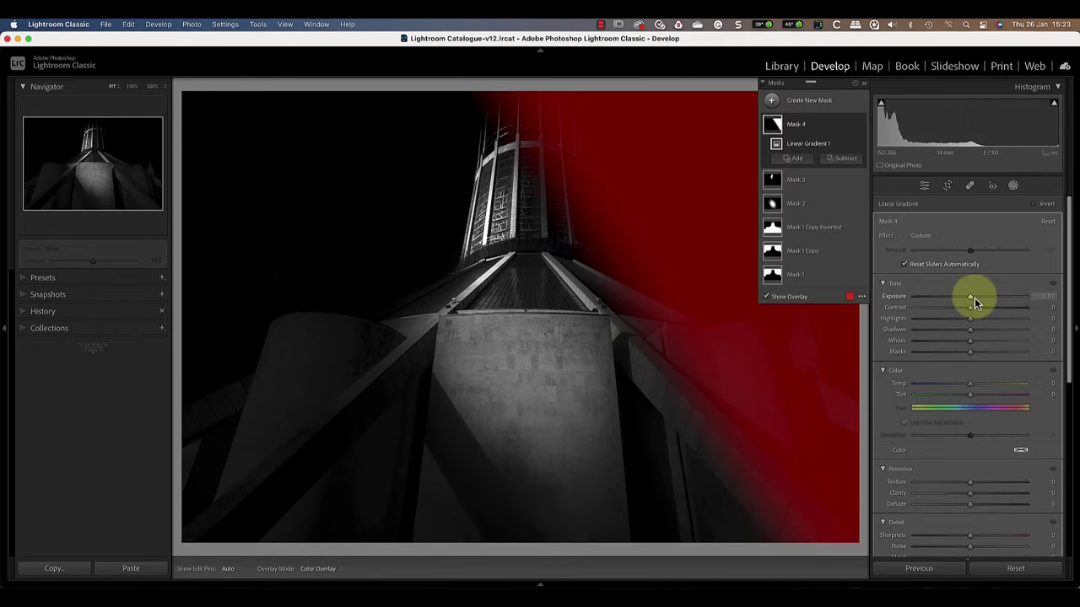
drag(974, 297, 944, 297)
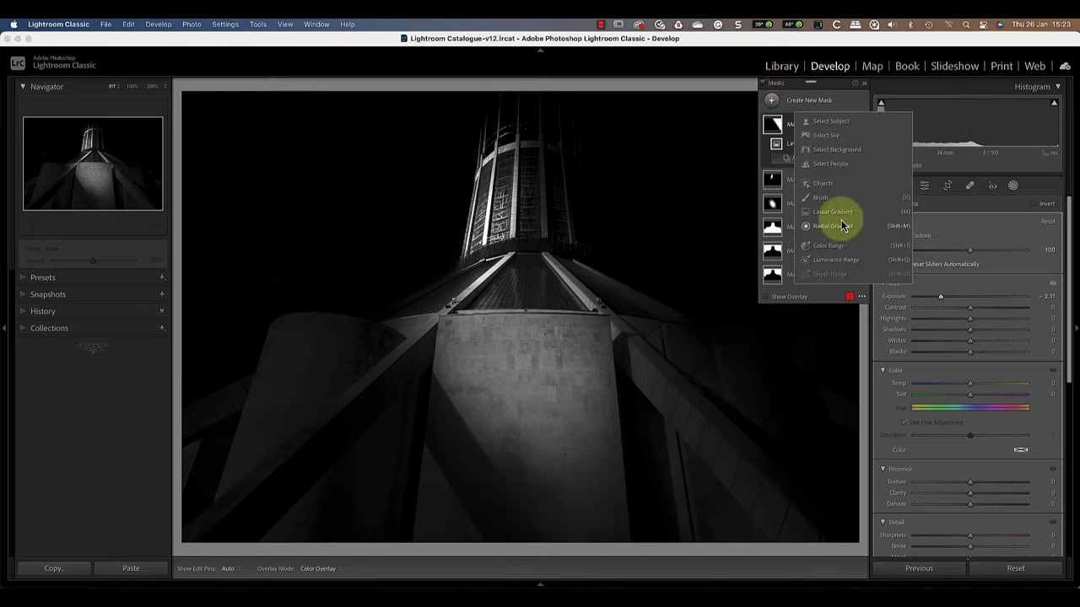
Add a linear gradient from the left edge and set its Exposure to -1.85
key(m)
drag(304, 433, 328, 424)
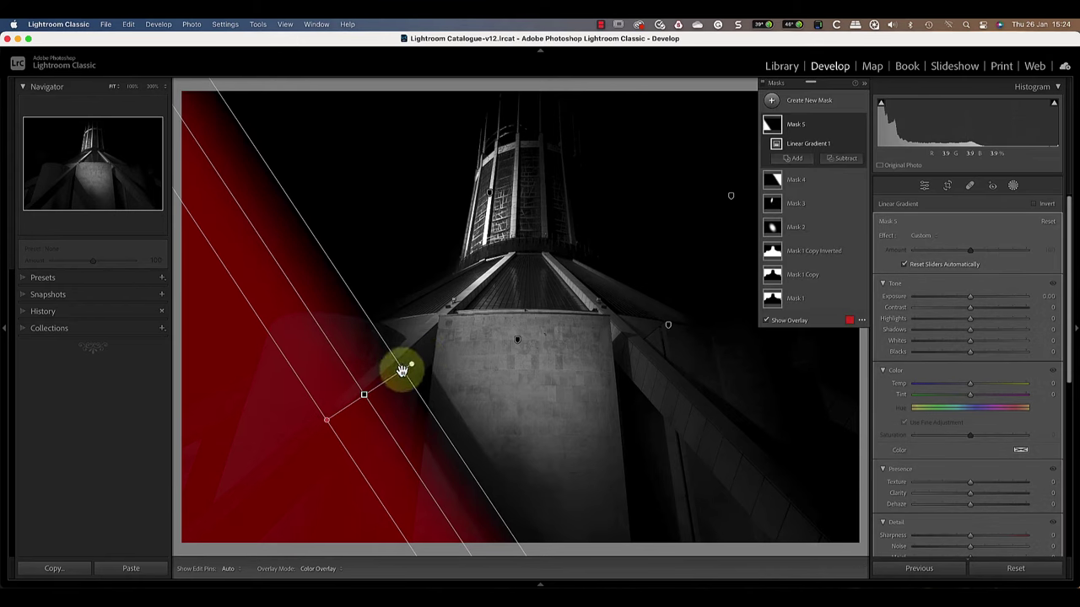
drag(970, 297, 951, 301)
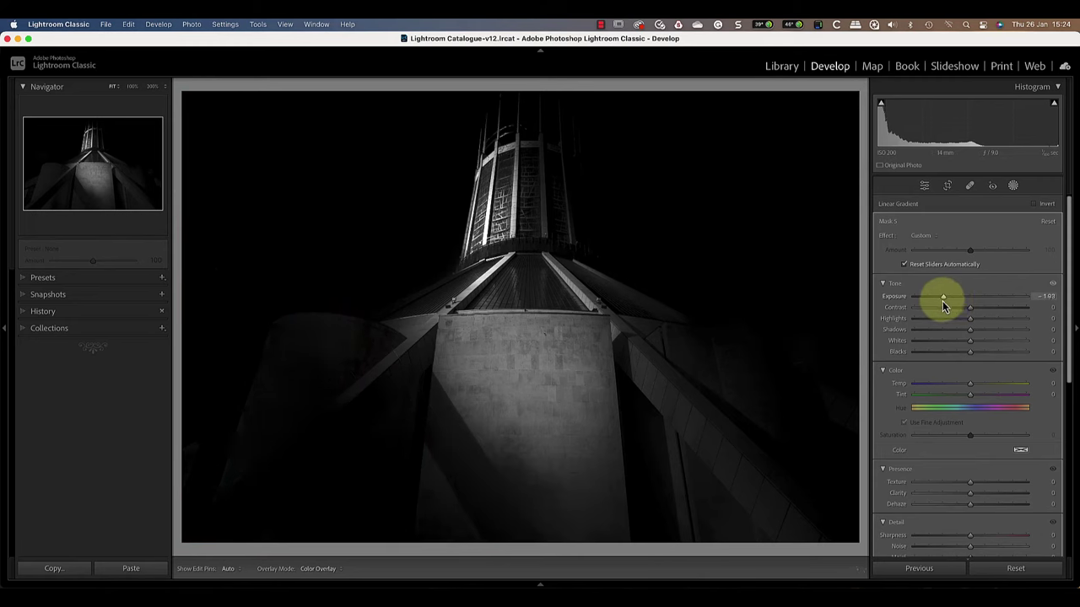
drag(942, 301, 947, 299)
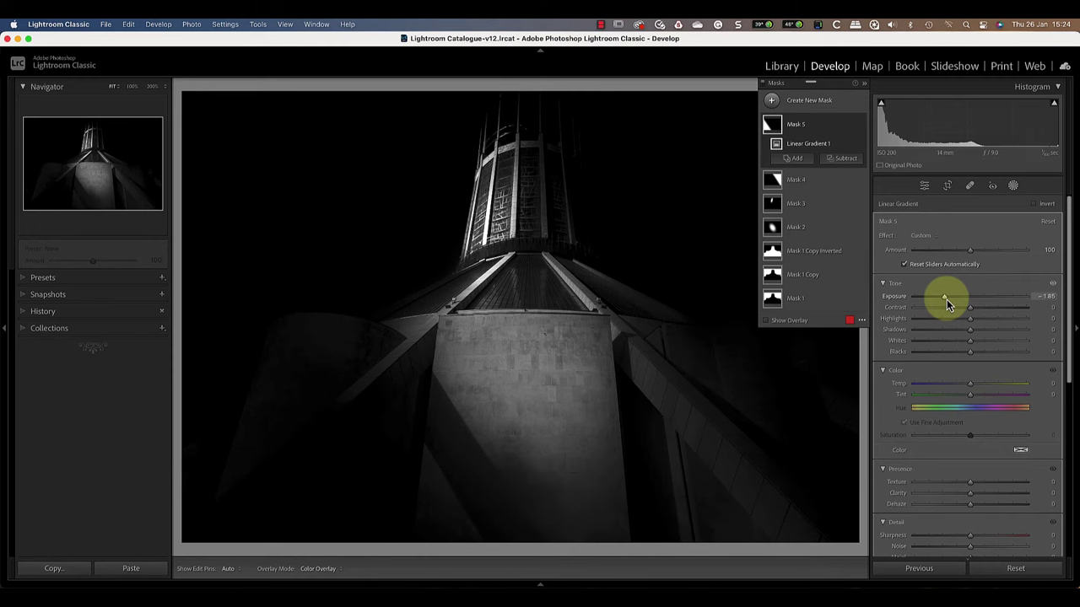
Place a radial gradient in the top-left corner at Exposure 4.00
click(771, 101)
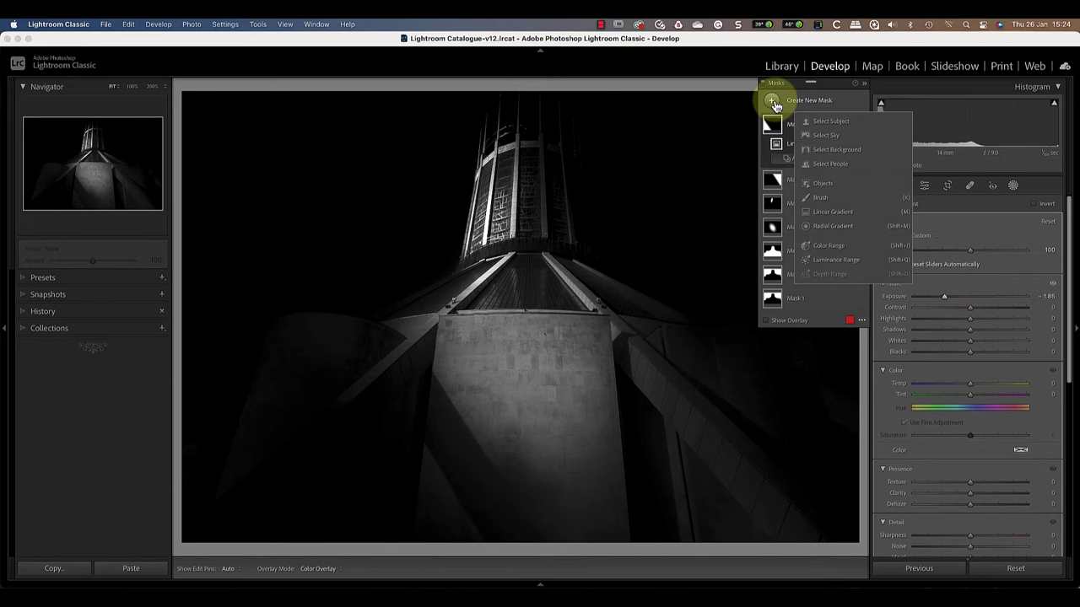
click(834, 225)
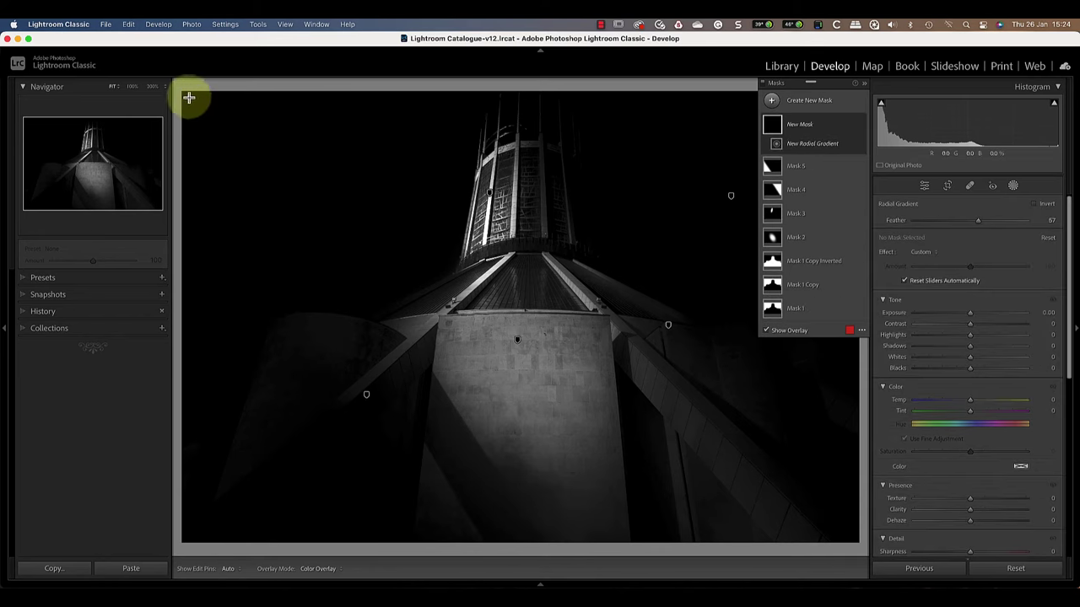
drag(190, 99, 398, 283)
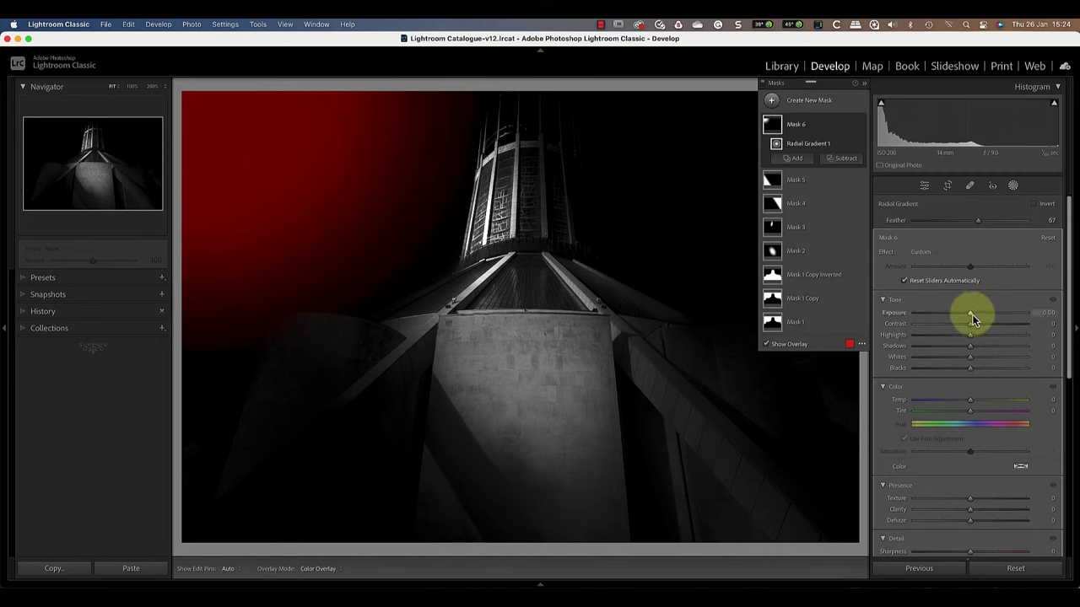
drag(972, 317, 1025, 314)
Add a second top-left radial gradient with Exposure 3.02, Feather 72 and Amount 121
click(776, 100)
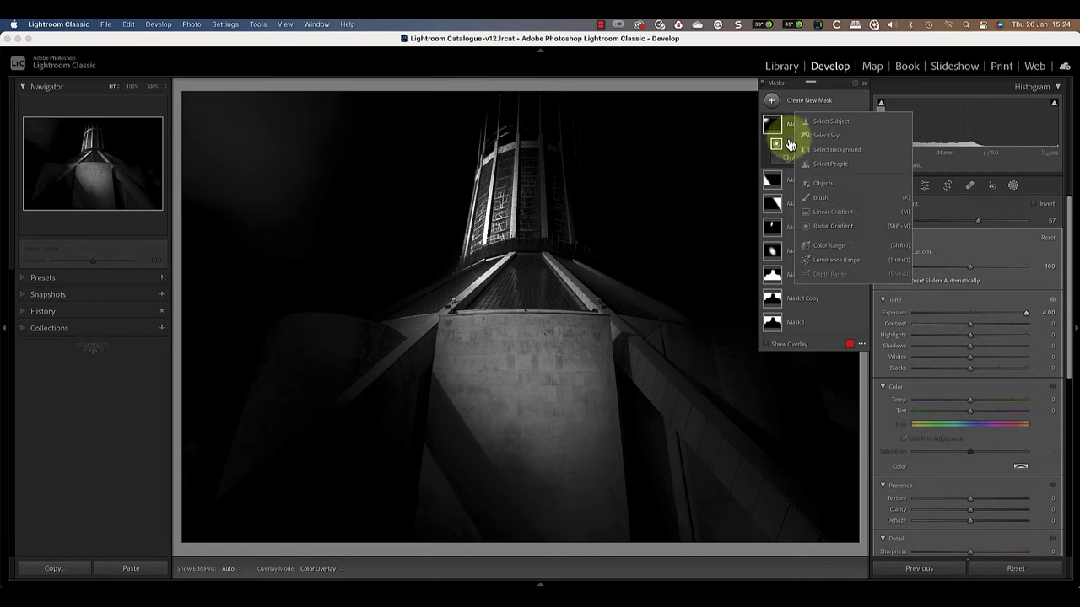
click(839, 226)
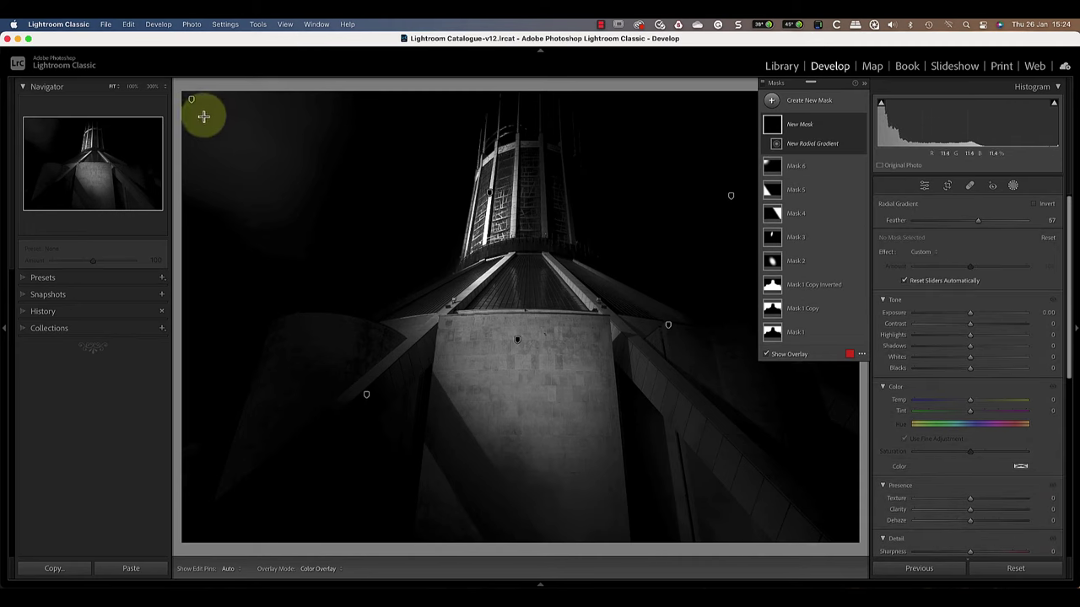
drag(203, 116, 393, 294)
drag(971, 312, 1015, 316)
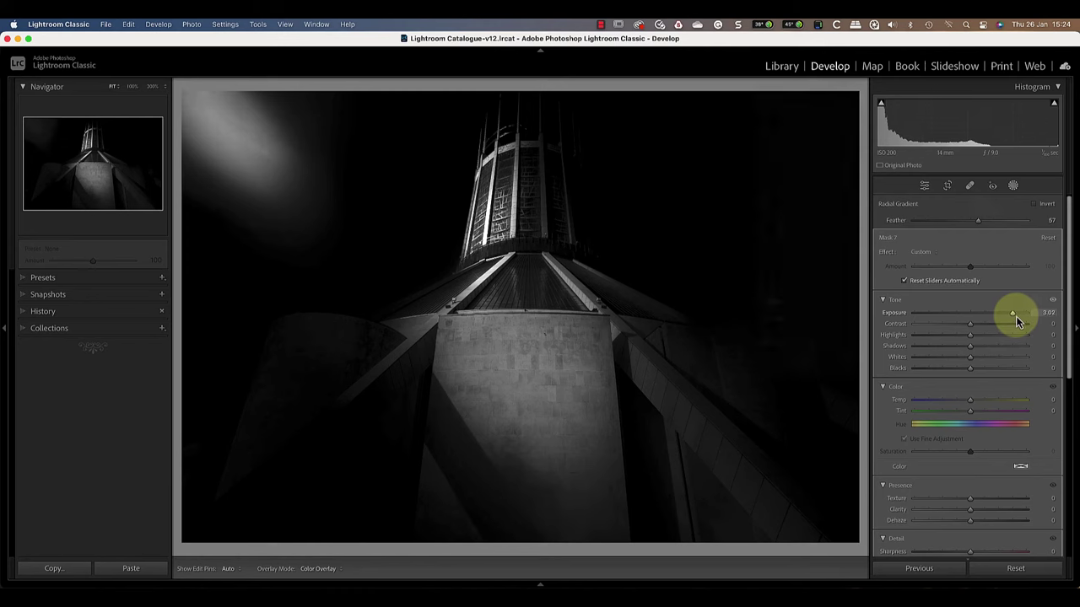
mouse_move(977, 220)
mouse_down()
mouse_move(928, 222)
mouse_move(1013, 225)
mouse_move(995, 224)
mouse_up()
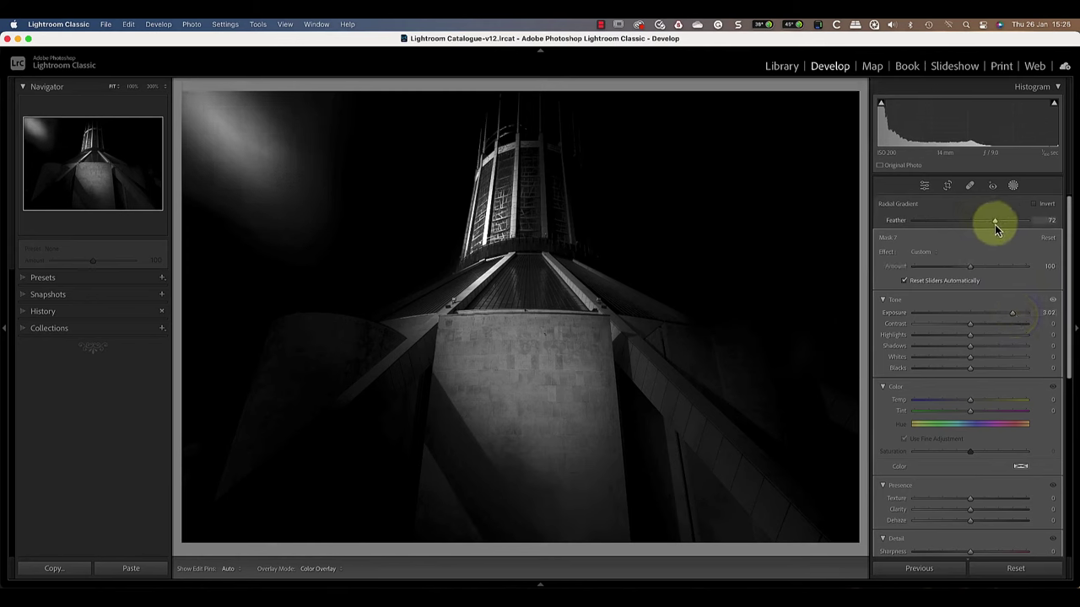
mouse_move(971, 267)
mouse_down()
mouse_move(1024, 270)
mouse_move(983, 268)
mouse_up()
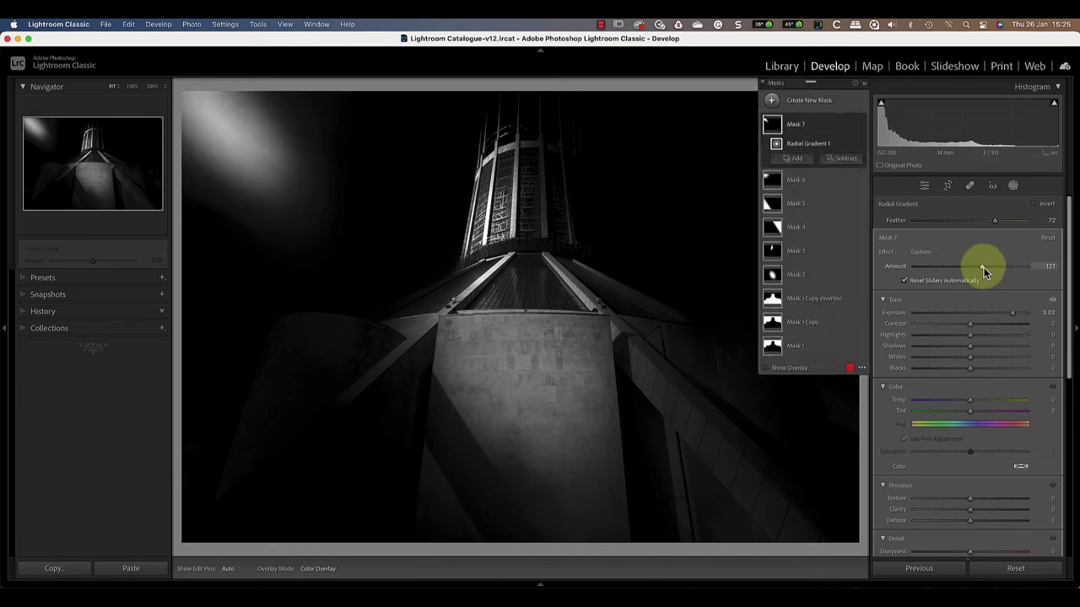
click(923, 187)
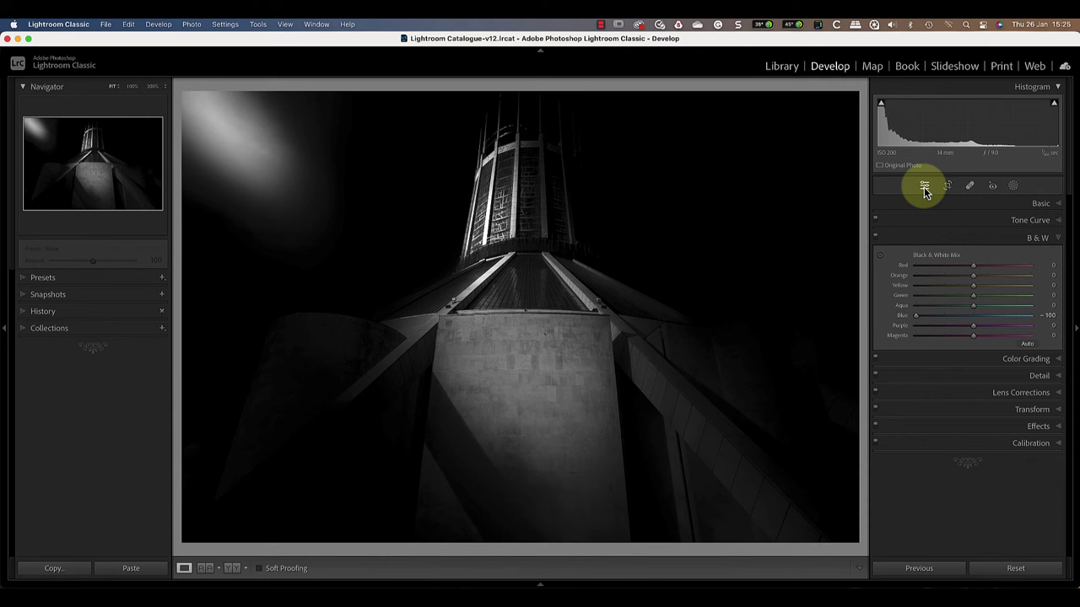